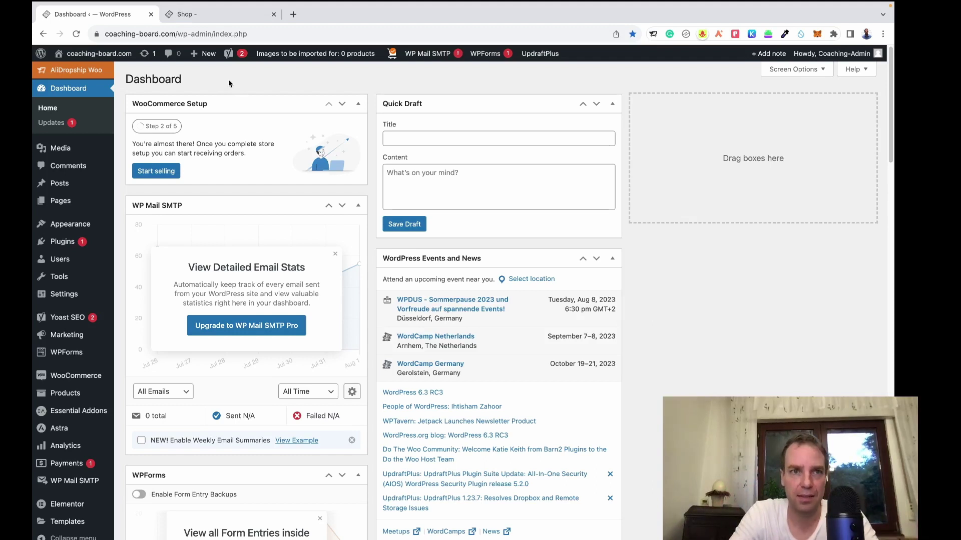
# In the Shop tab, add the coaching board with the Coaching Board type to the cart
pyautogui.click(217, 17)
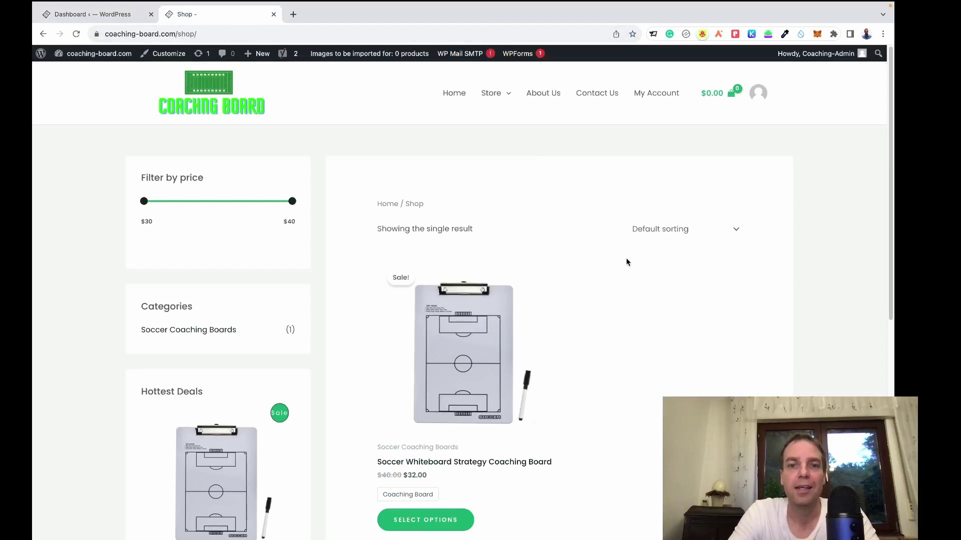
pyautogui.scroll(-1, 499, 348)
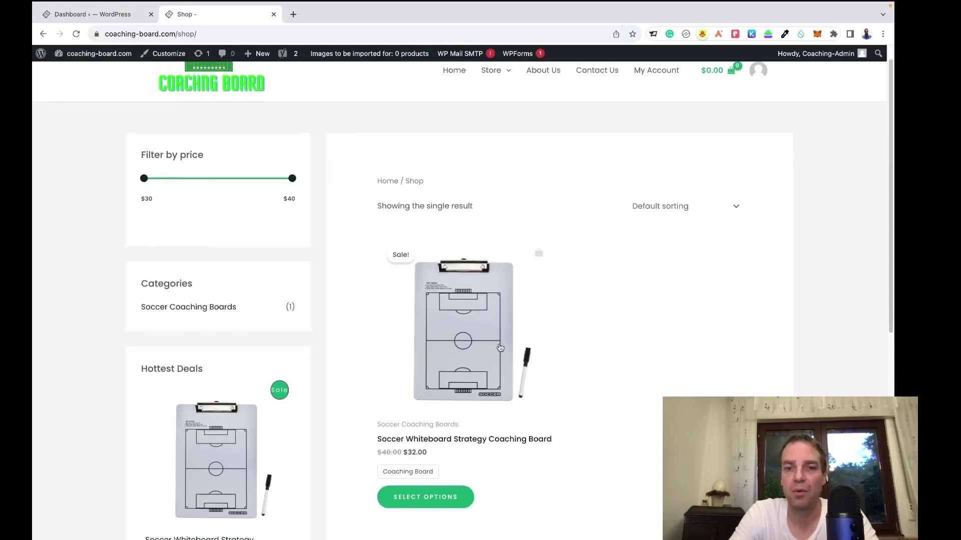
pyautogui.click(500, 348)
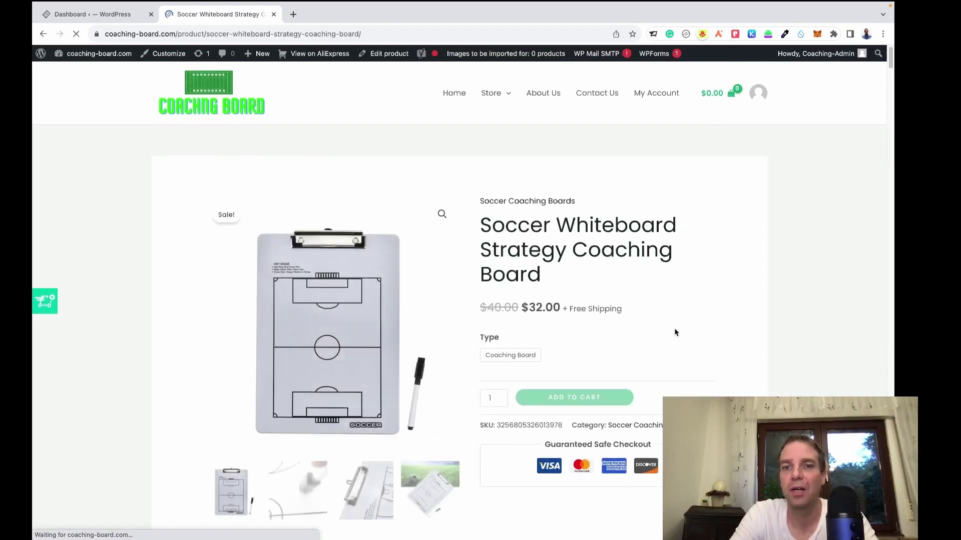
pyautogui.click(516, 359)
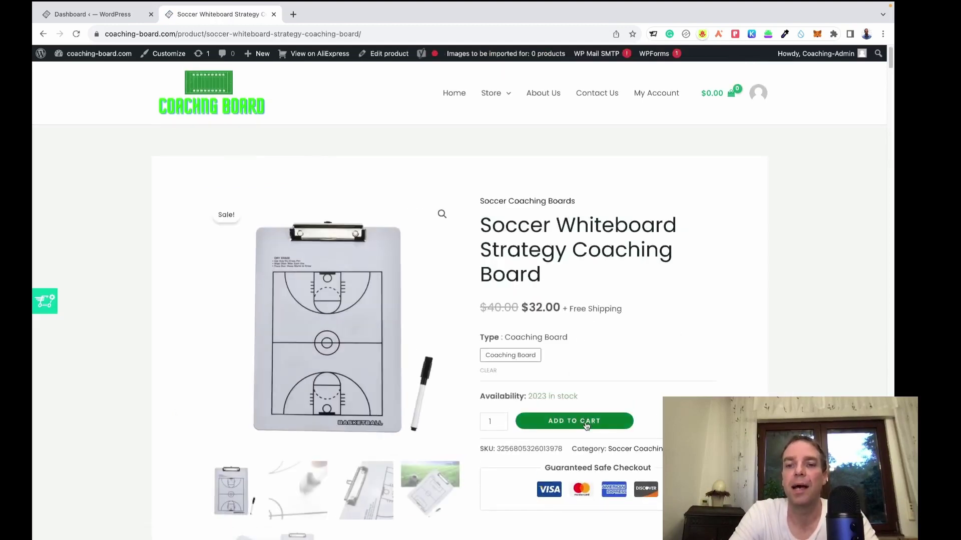
pyautogui.click(593, 425)
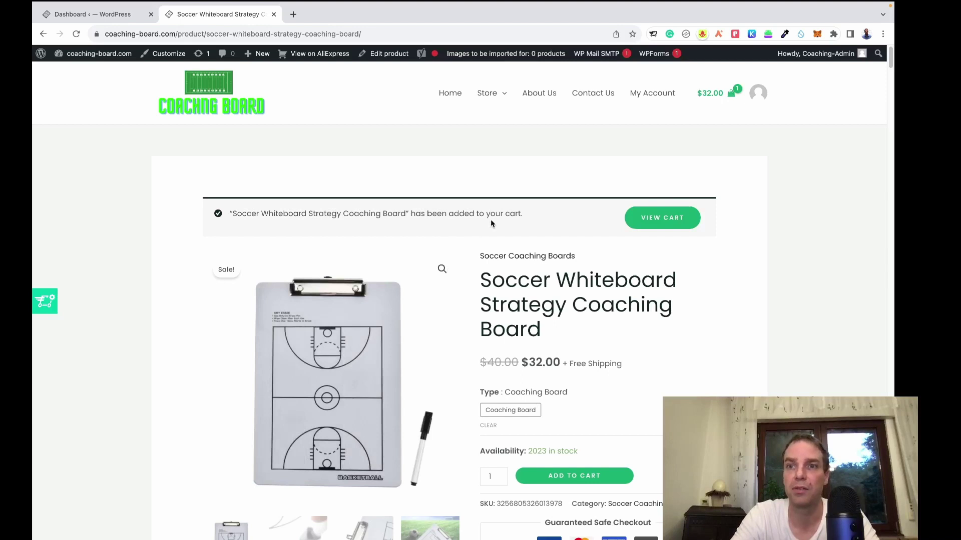
# Remove the coaching board on the full cart page, then return to the shop
pyautogui.click(704, 98)
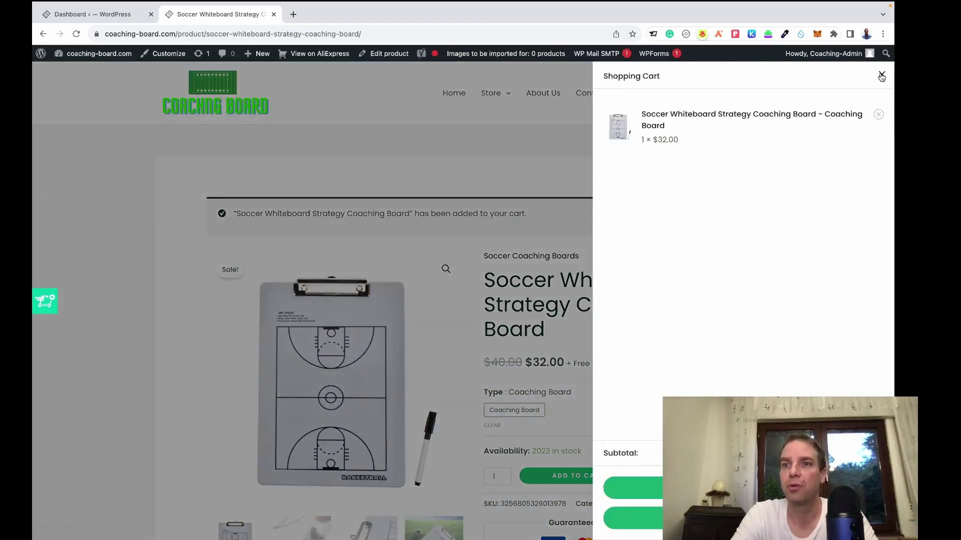
pyautogui.click(881, 77)
pyautogui.click(723, 100)
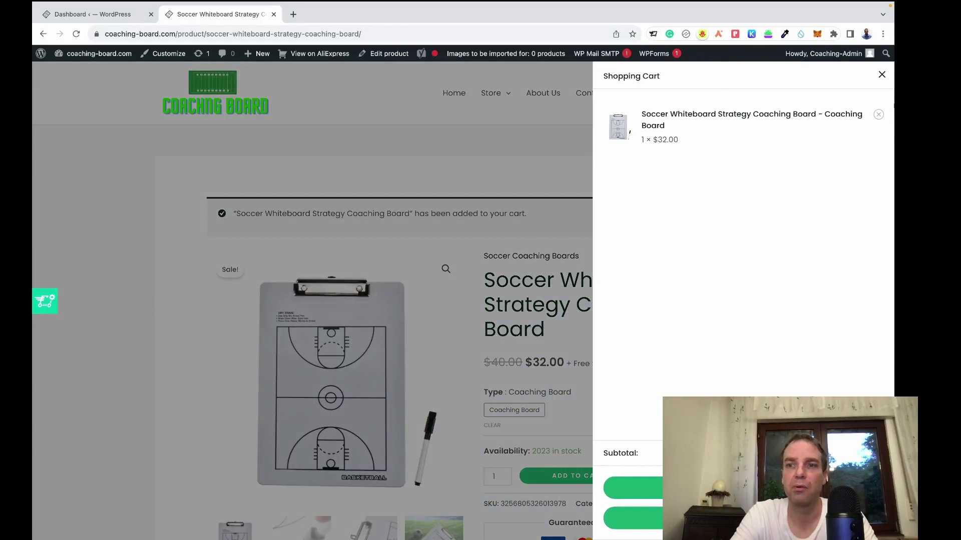
pyautogui.click(698, 488)
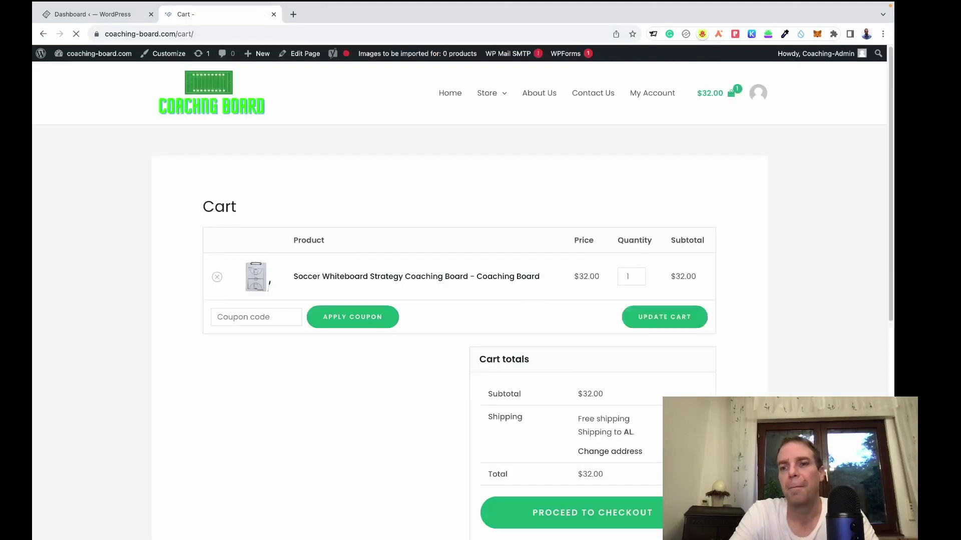
pyautogui.click(216, 277)
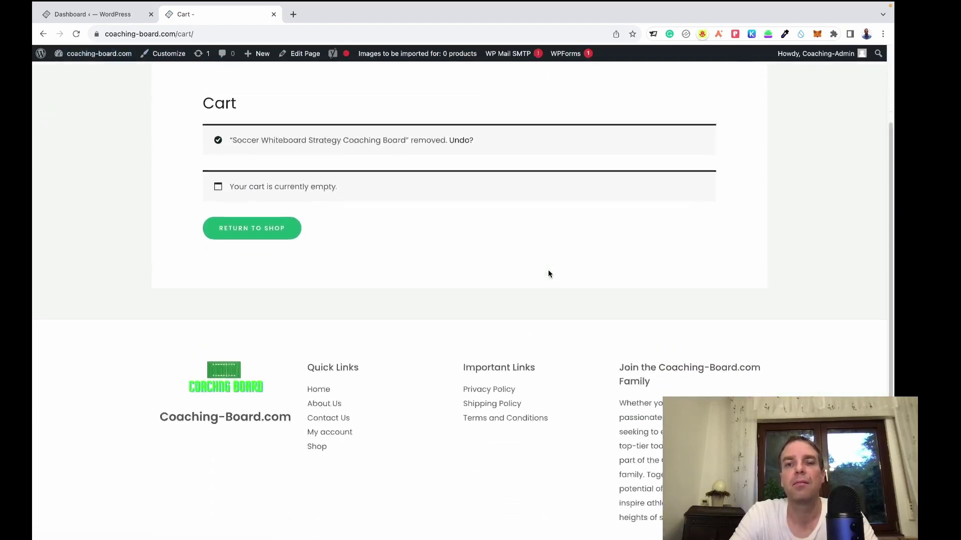
pyautogui.scroll(2, 548, 269)
pyautogui.click(264, 332)
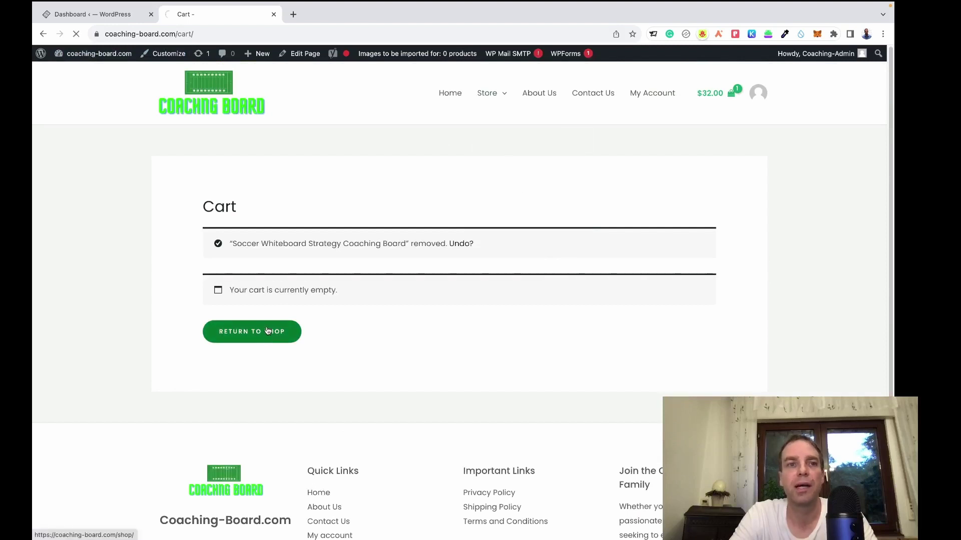
# In the WordPress dashboard, go to Plugins > Add New and start a plugin search
pyautogui.click(102, 18)
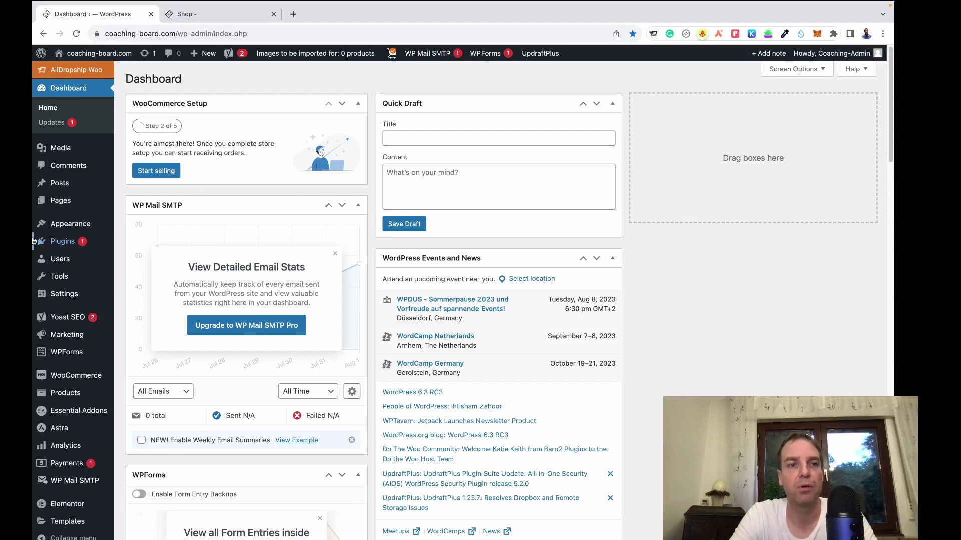
pyautogui.moveTo(62, 241)
pyautogui.click(146, 259)
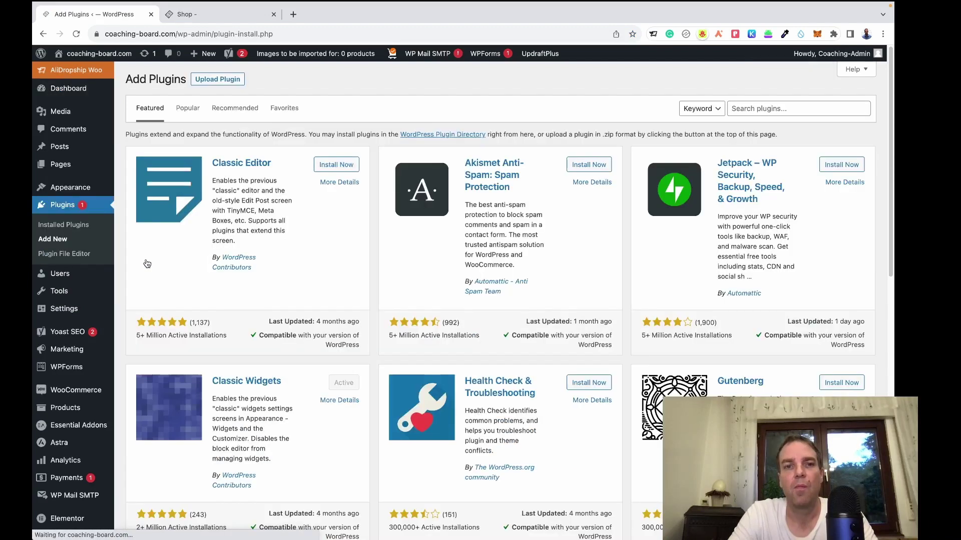
pyautogui.click(764, 110)
pyautogui.write('ad')
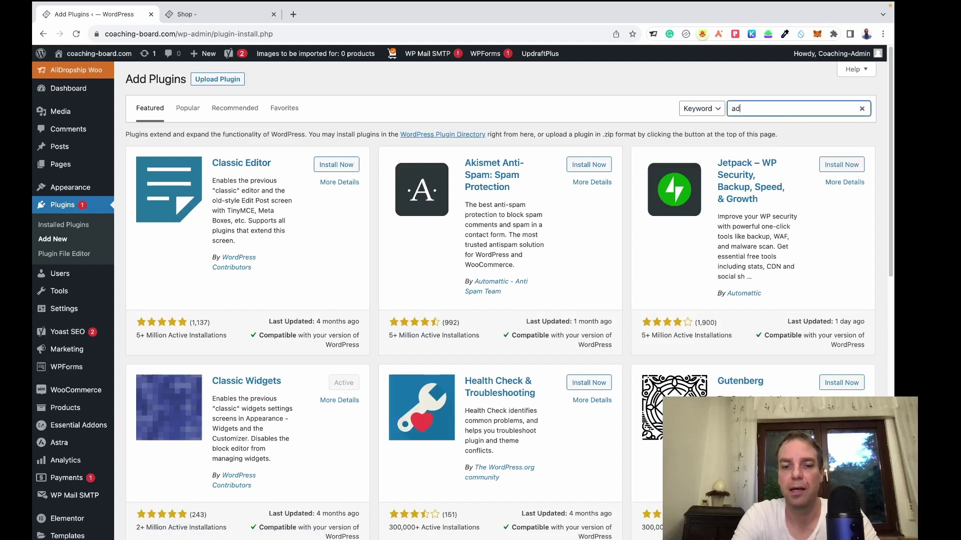
pyautogui.write('d to  cart ')
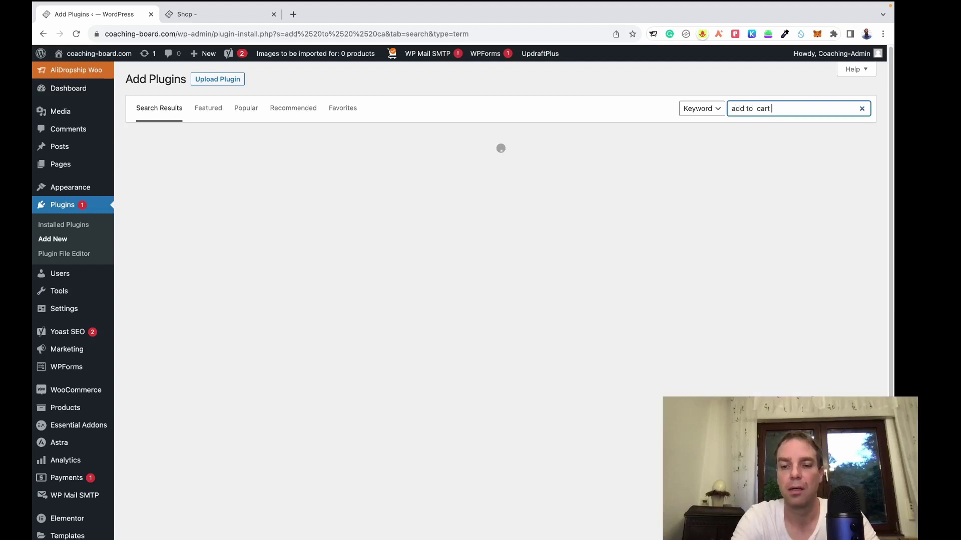
pyautogui.write('popup')
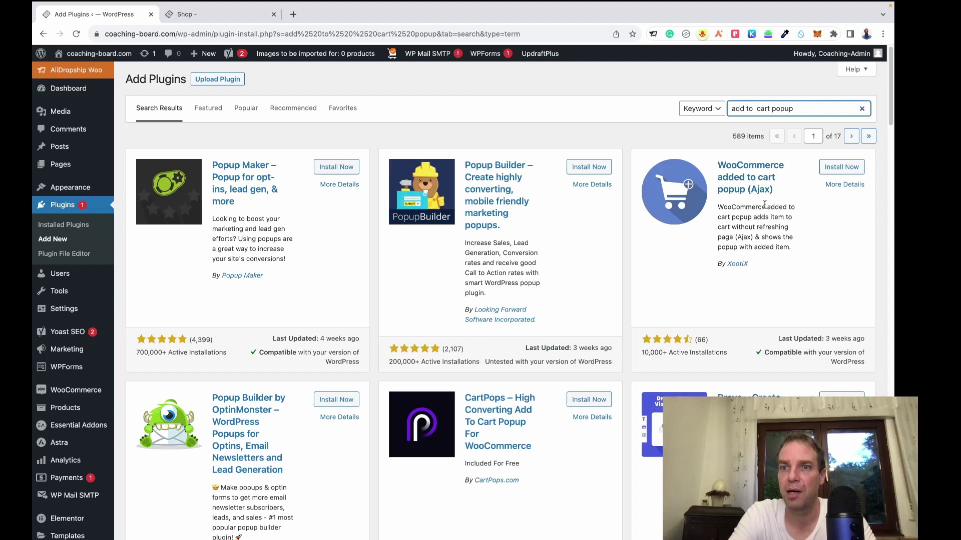
# Install the WooCommerce added to cart popup (Ajax) plugin from the results, then activate it
pyautogui.click(842, 174)
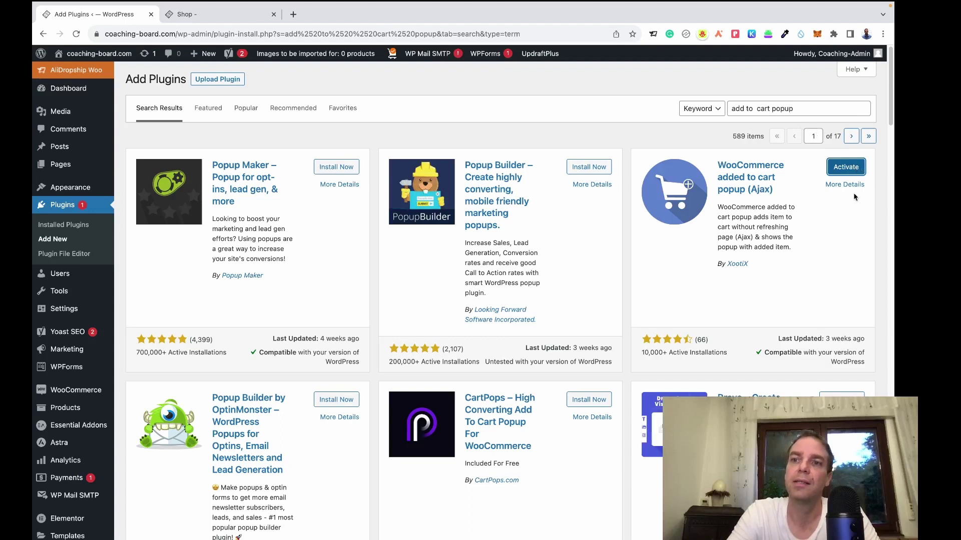
pyautogui.click(846, 168)
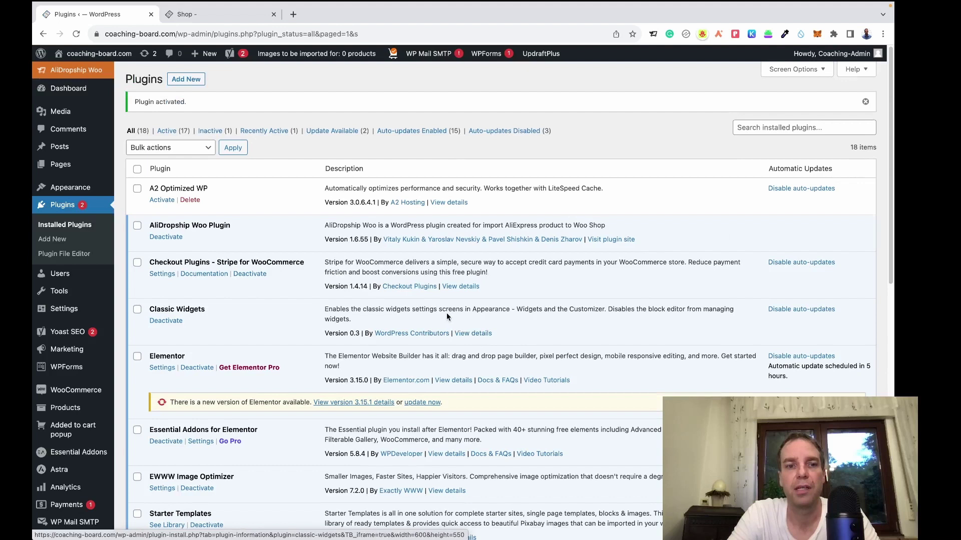
pyautogui.scroll(-3, 442, 316)
pyautogui.scroll(-2, 441, 315)
pyautogui.scroll(-1, 442, 316)
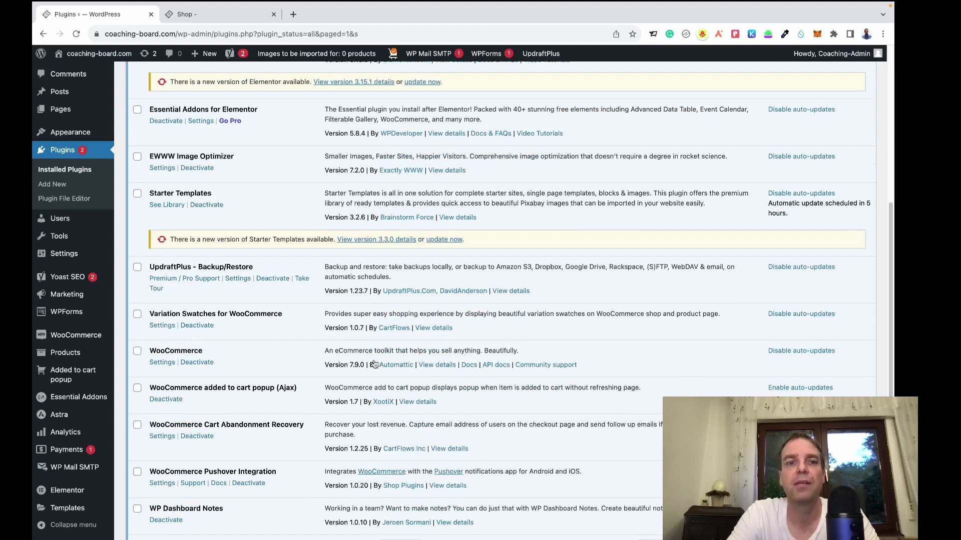
# With the popup plugin active, add the coaching board with the Coaching Board swatch to the cart
pyautogui.click(210, 19)
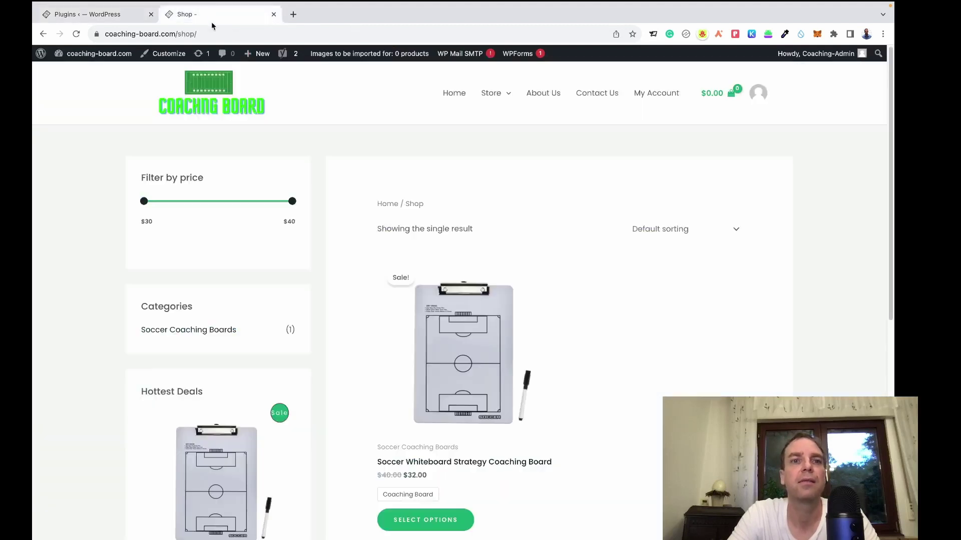
pyautogui.click(463, 347)
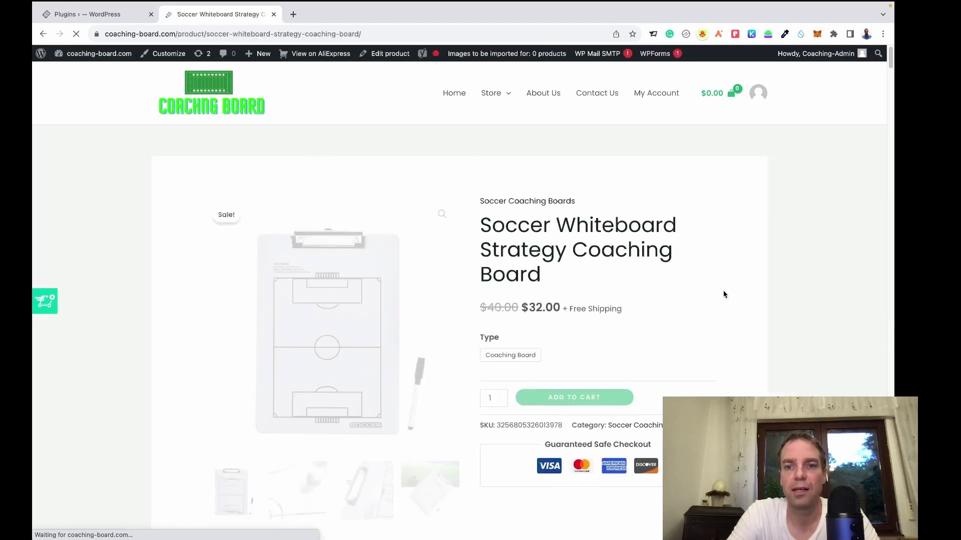
pyautogui.click(503, 358)
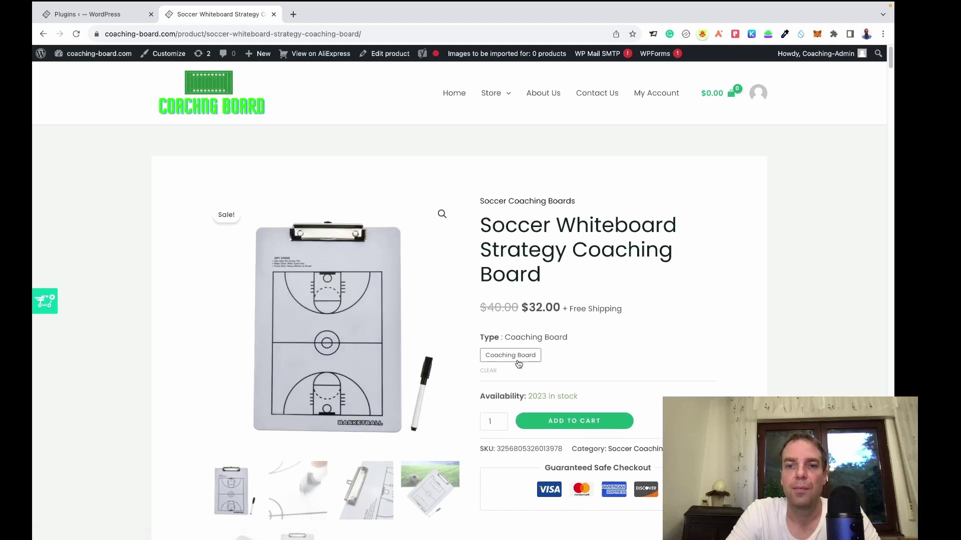
pyautogui.click(591, 425)
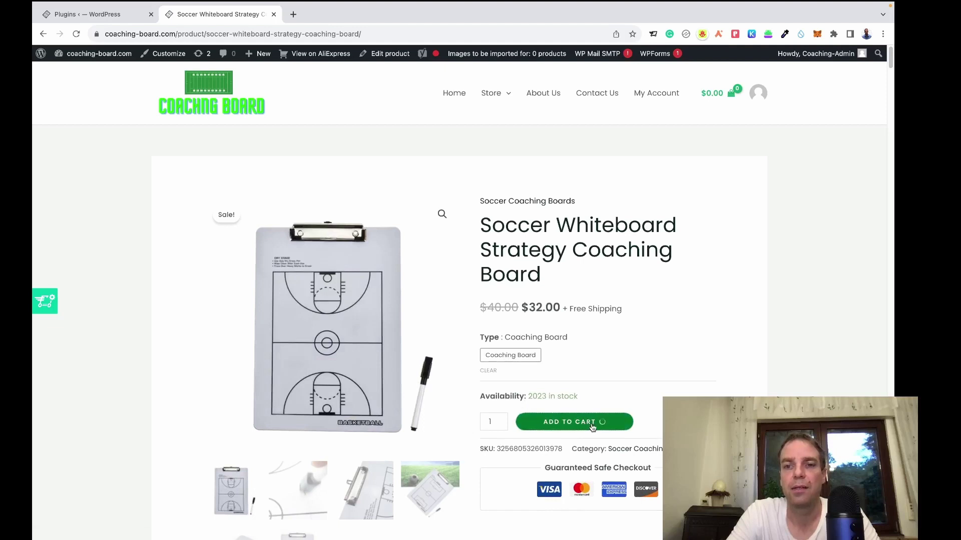